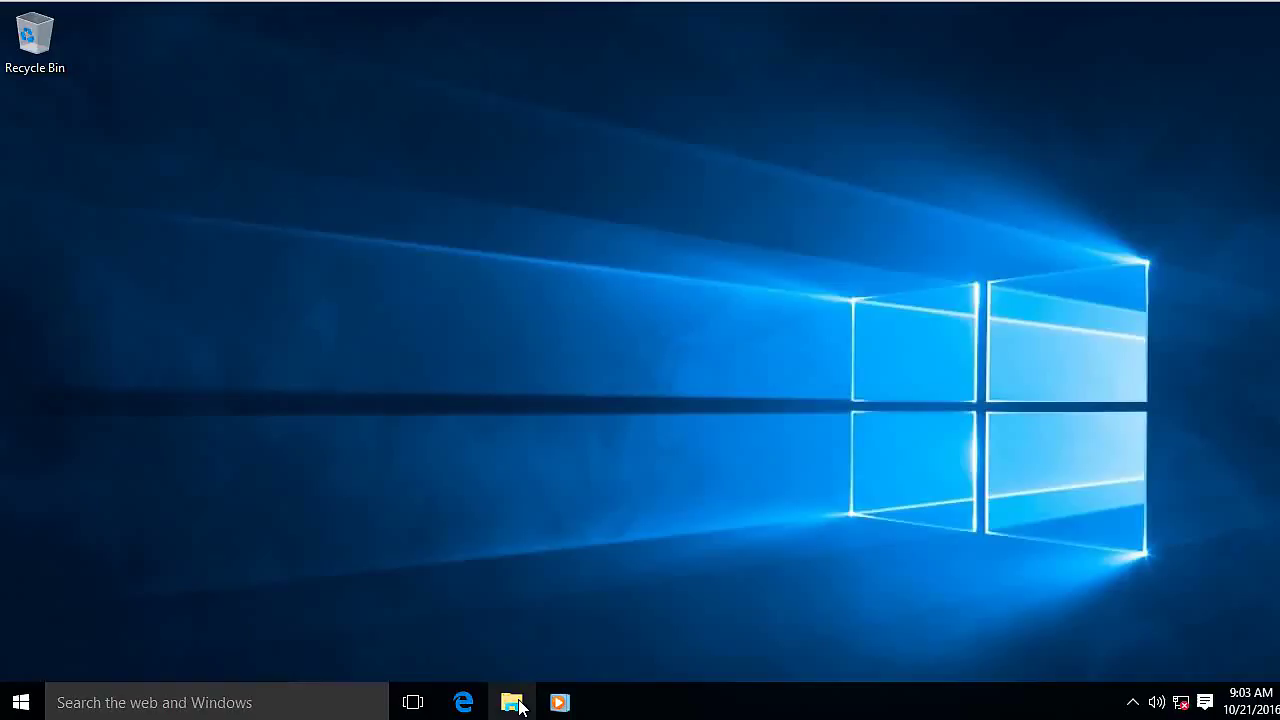
Run gimp-2.8.18-setup from the Downloads folder with its right-click Open command.
left_click(513, 703)
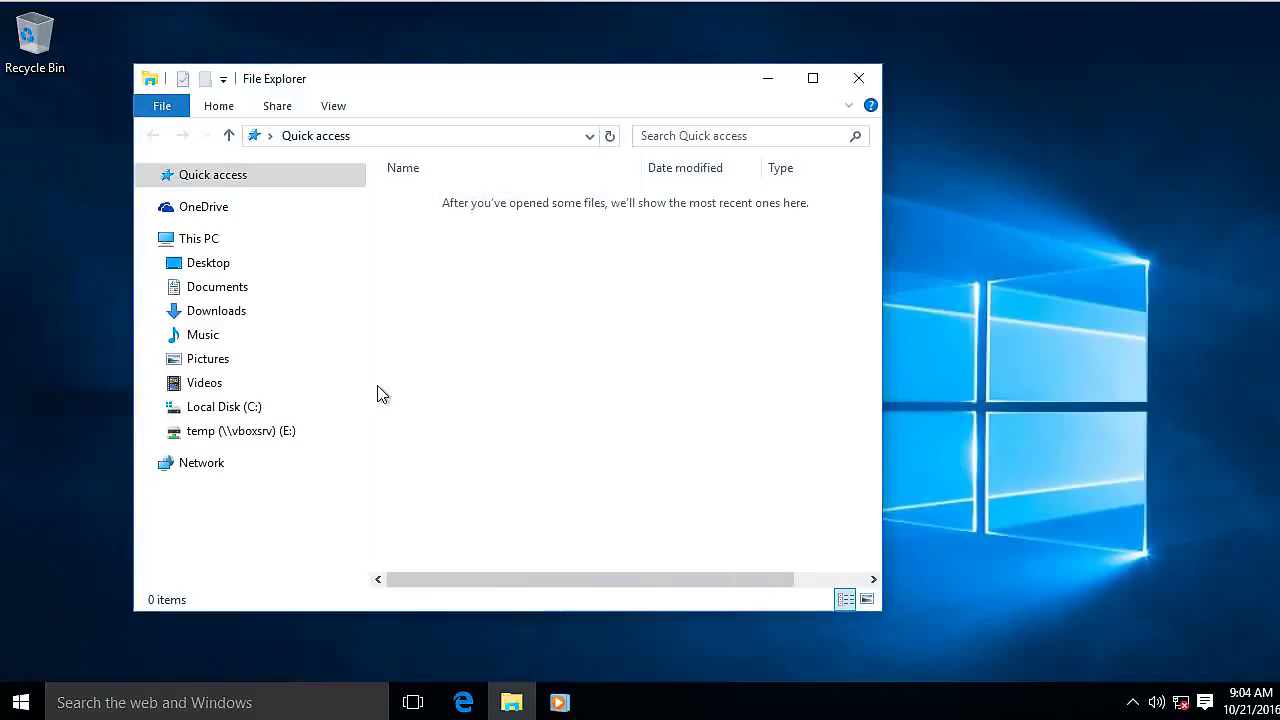
left_click(229, 314)
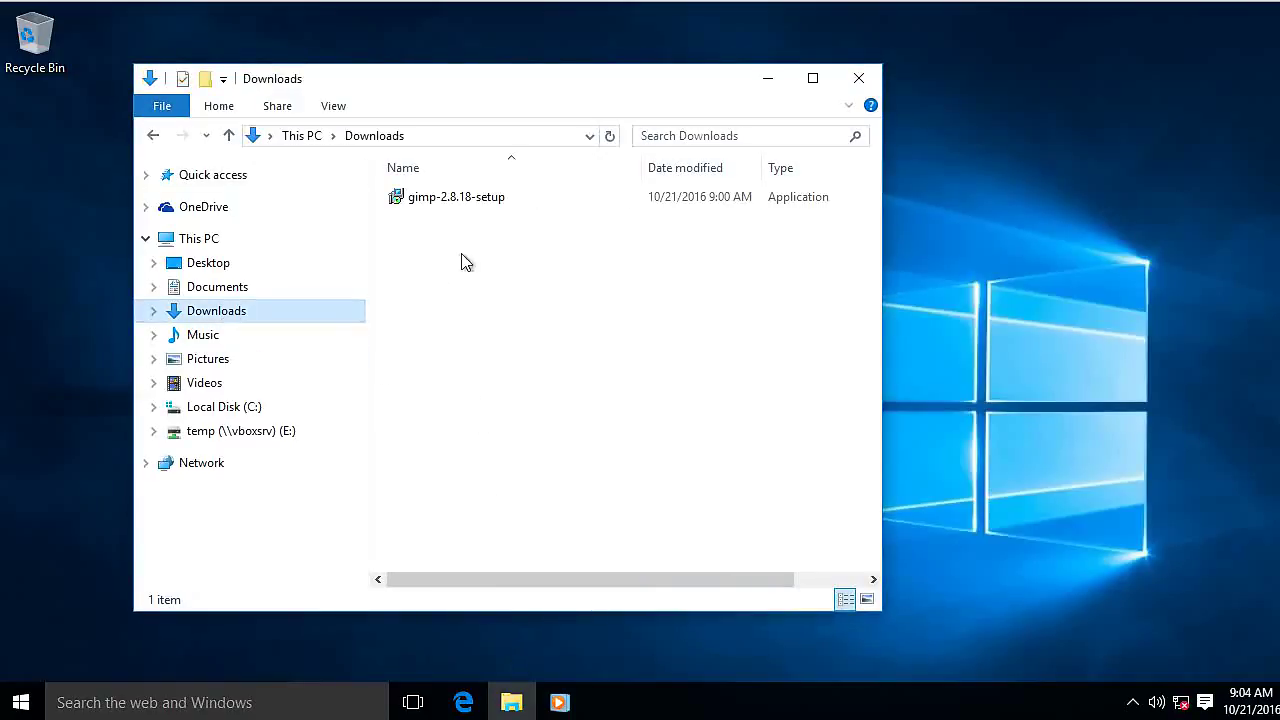
left_click(462, 198)
right_click(463, 198)
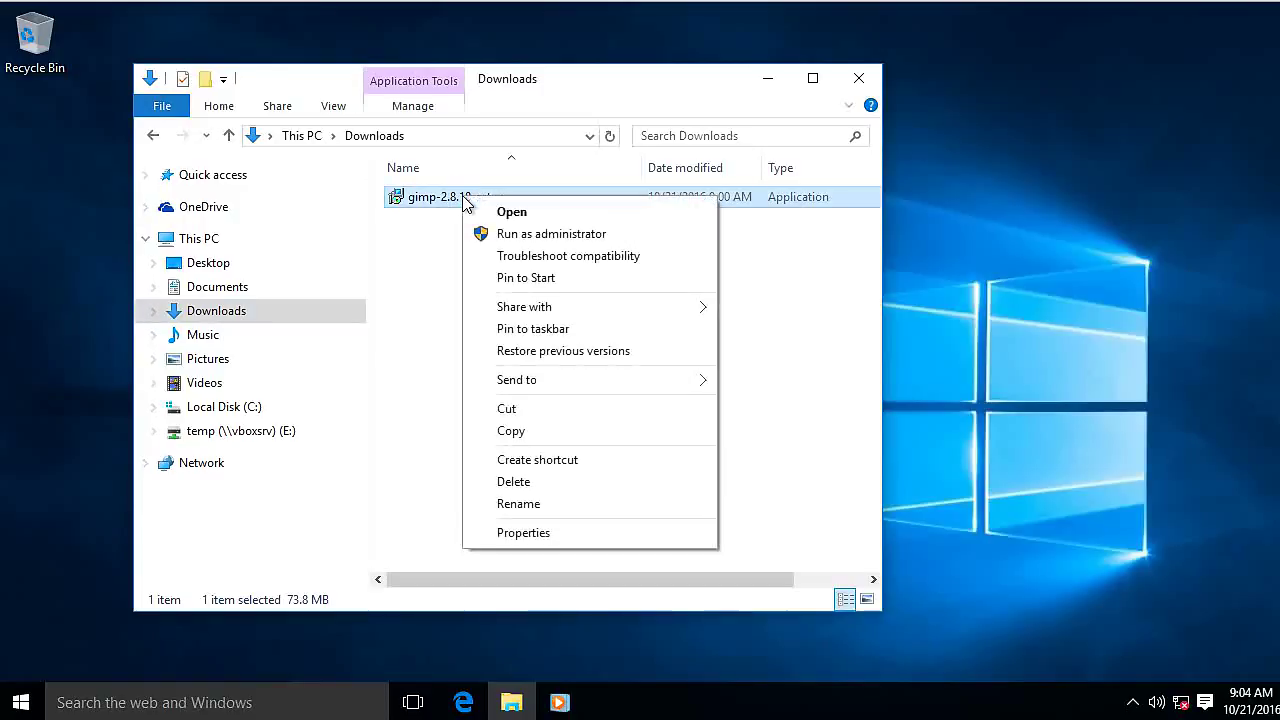
left_click(510, 213)
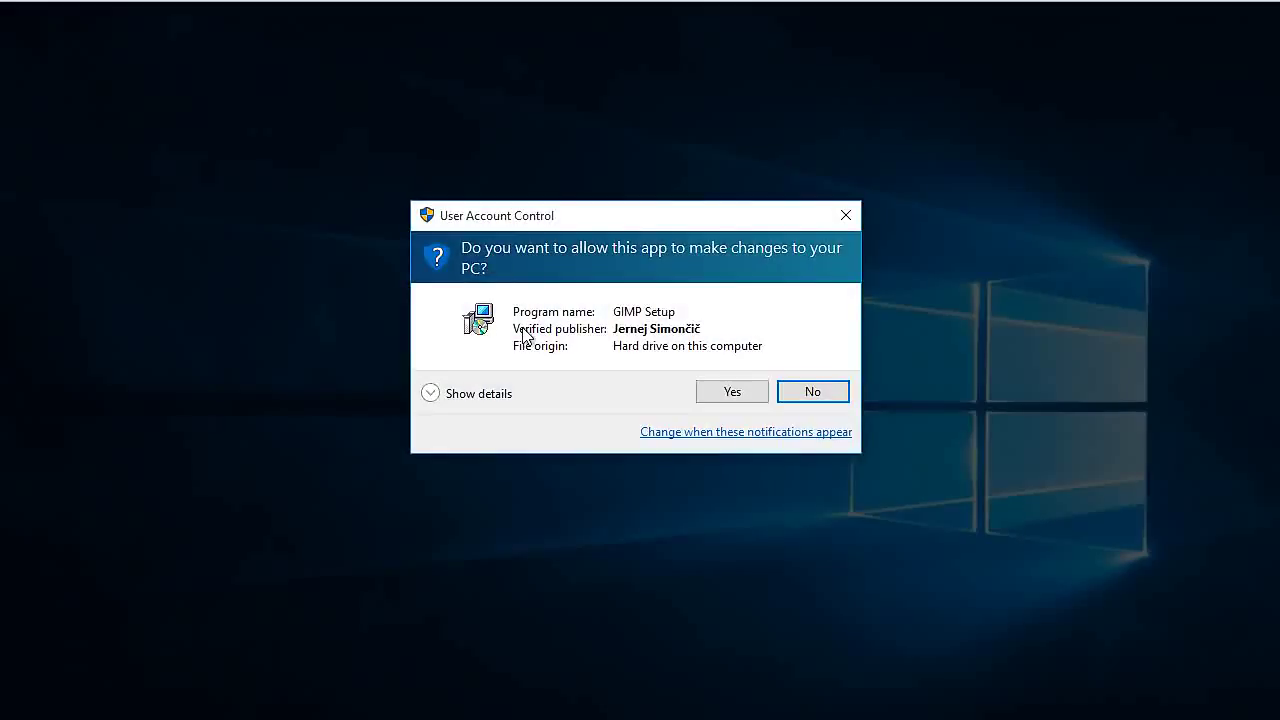
Allow GIMP Setup through the UAC prompt and confirm English as the installer language.
left_click(748, 395)
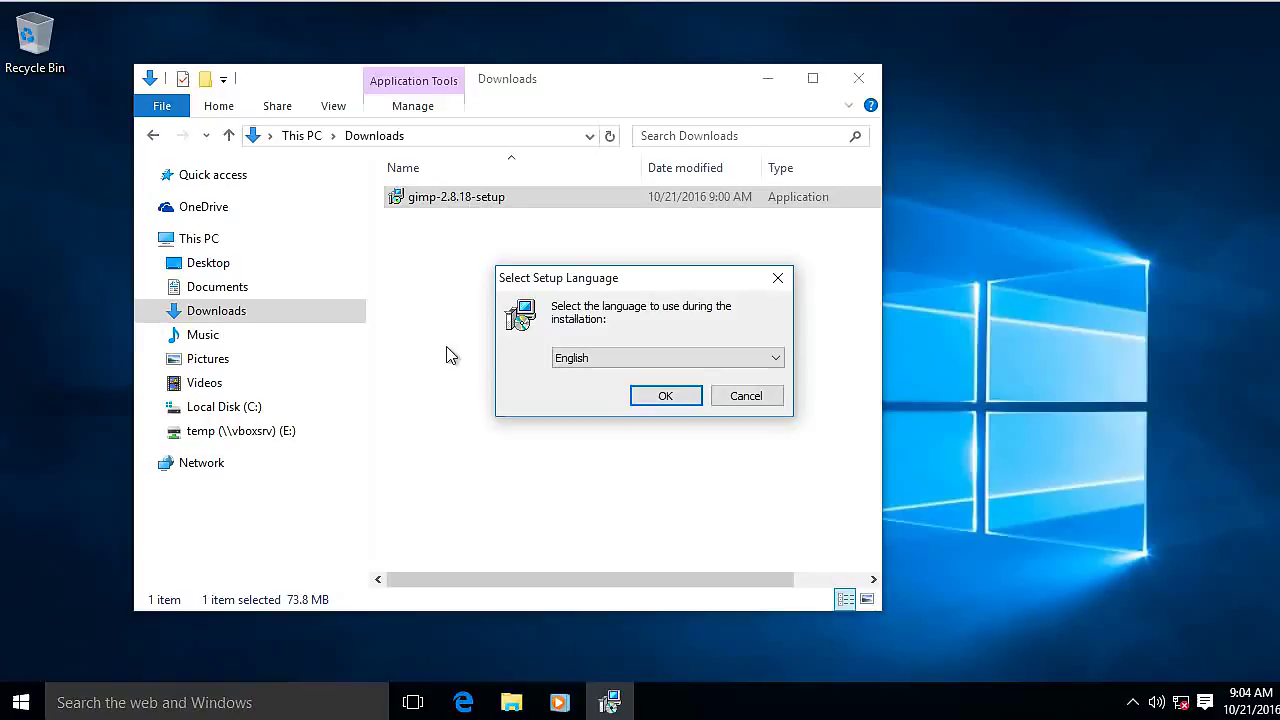
left_click(768, 360)
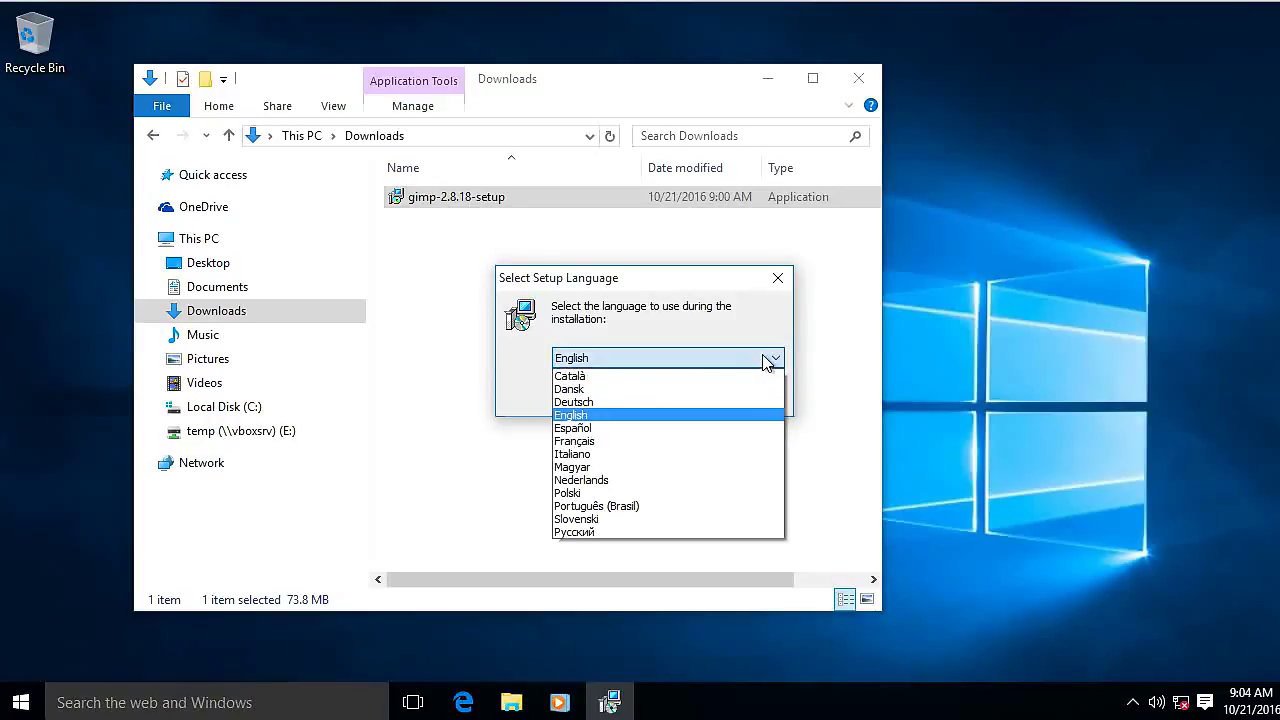
left_click(738, 418)
left_click(676, 398)
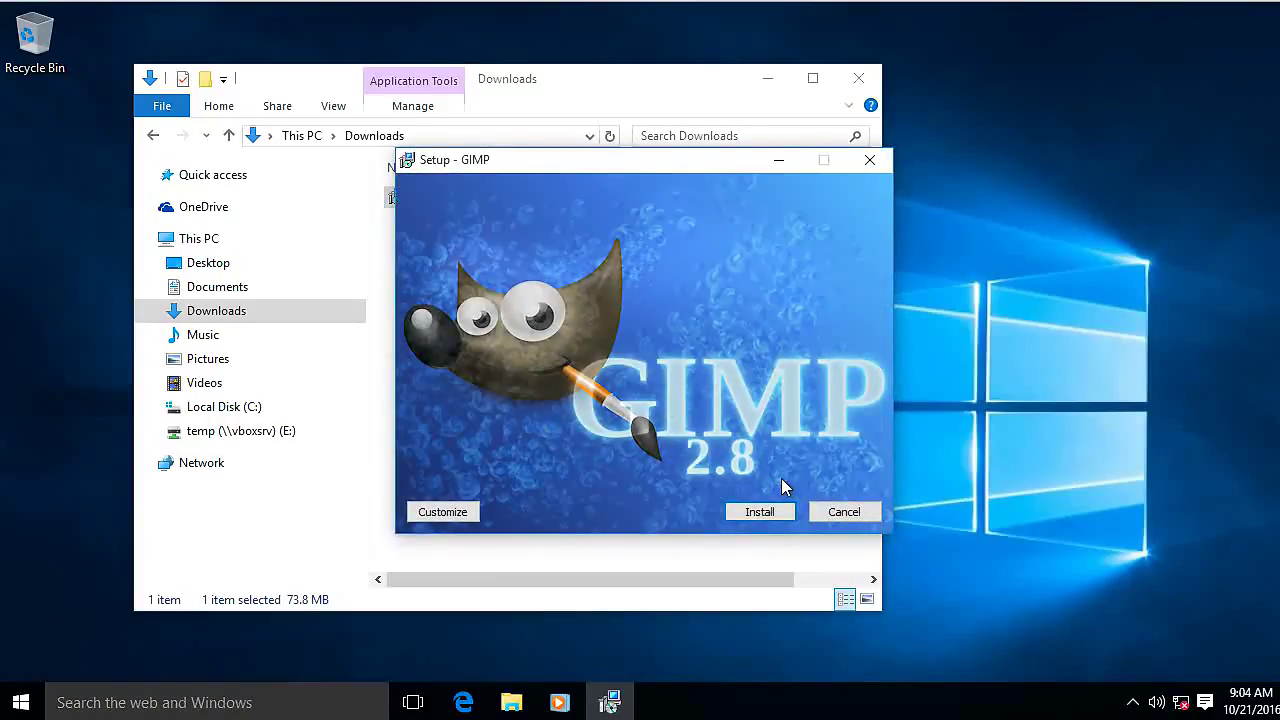
mouse_move(781, 478)
left_mouse_down()
mouse_move(729, 477)
mouse_move(717, 503)
mouse_move(746, 543)
mouse_move(808, 535)
mouse_move(807, 498)
mouse_move(776, 475)
mouse_move(738, 560)
left_mouse_up()
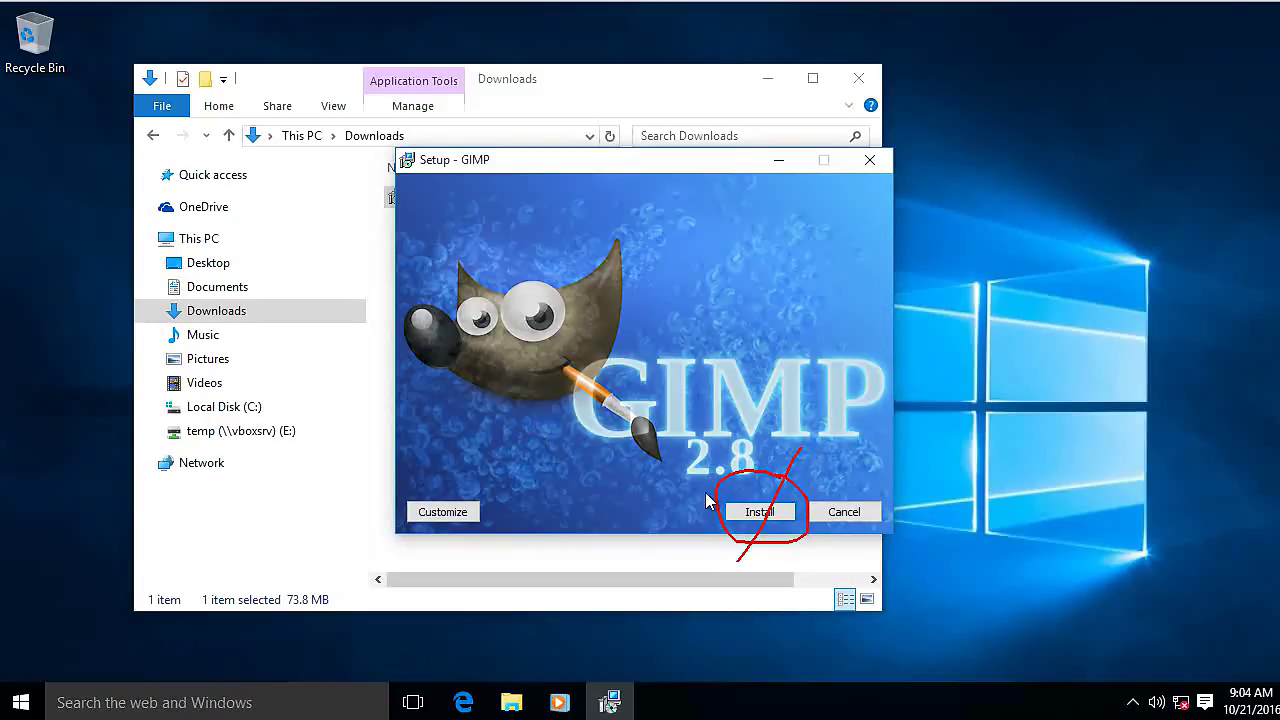
left_click_drag(695, 460, 813, 550)
key("Escape")
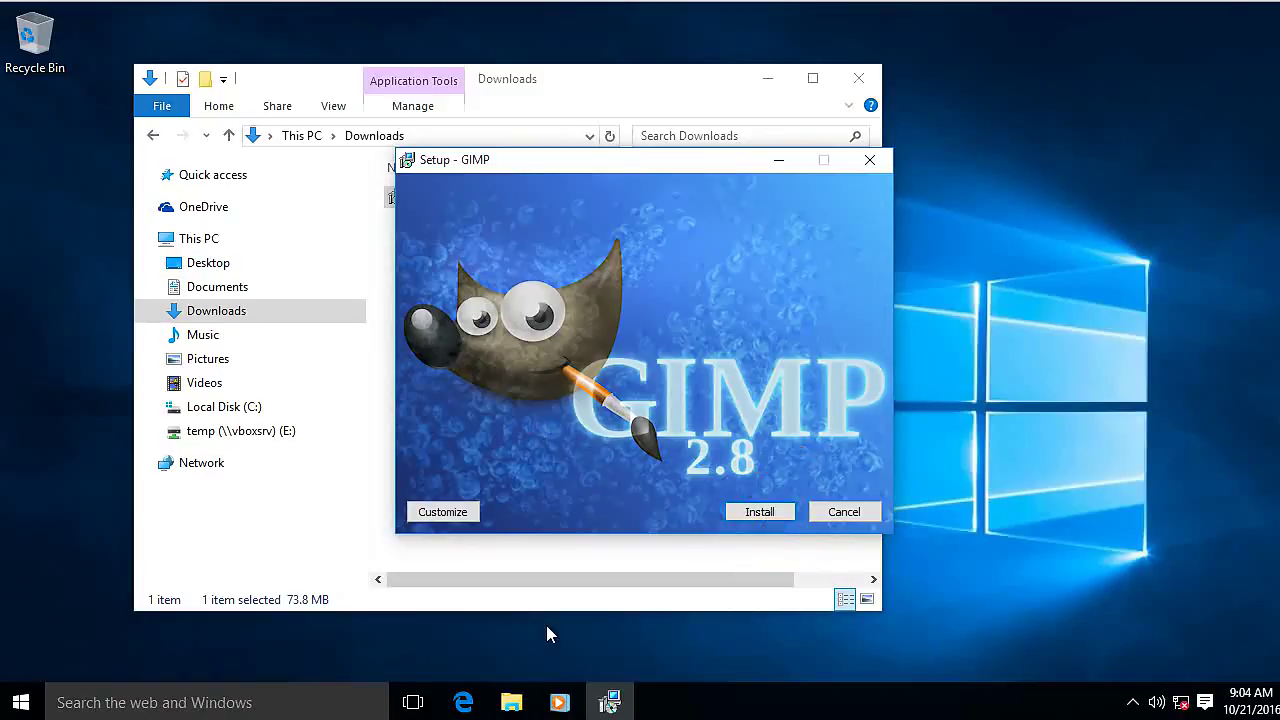
Choose Customize, accept the license, and keep C:\Program Files\GIMP 2 as the install folder.
left_click(437, 512)
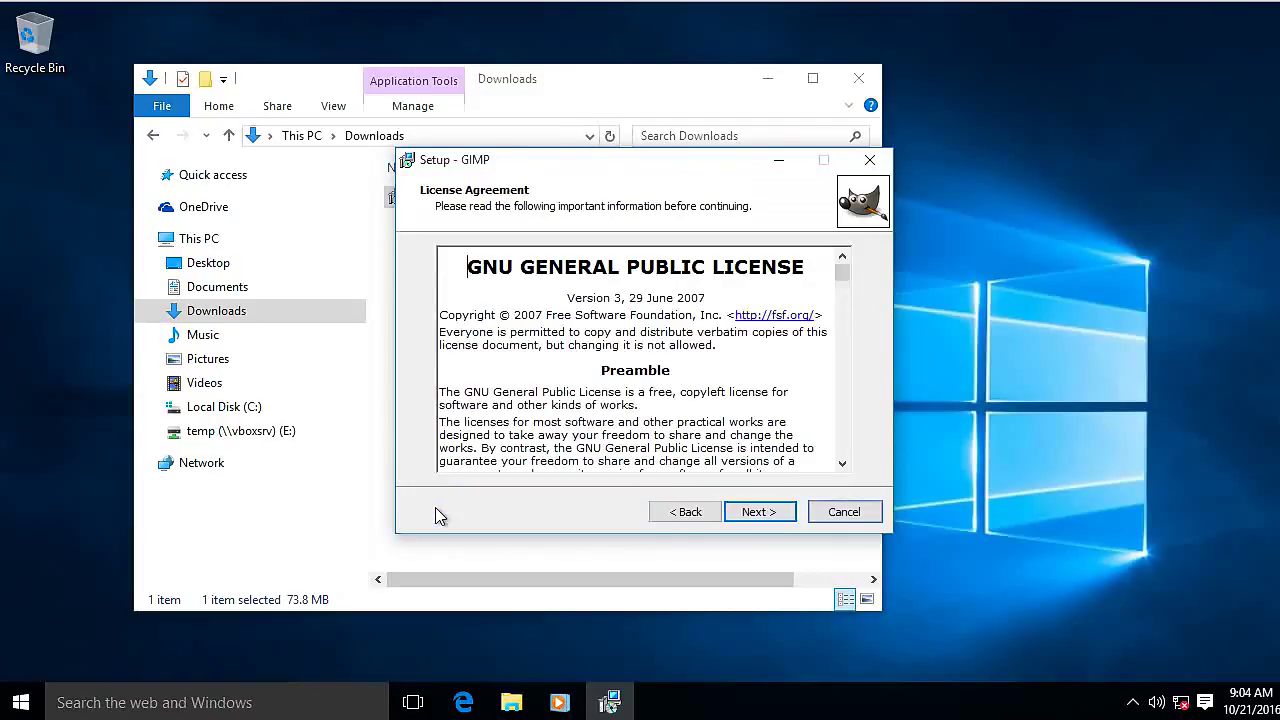
left_click(771, 514)
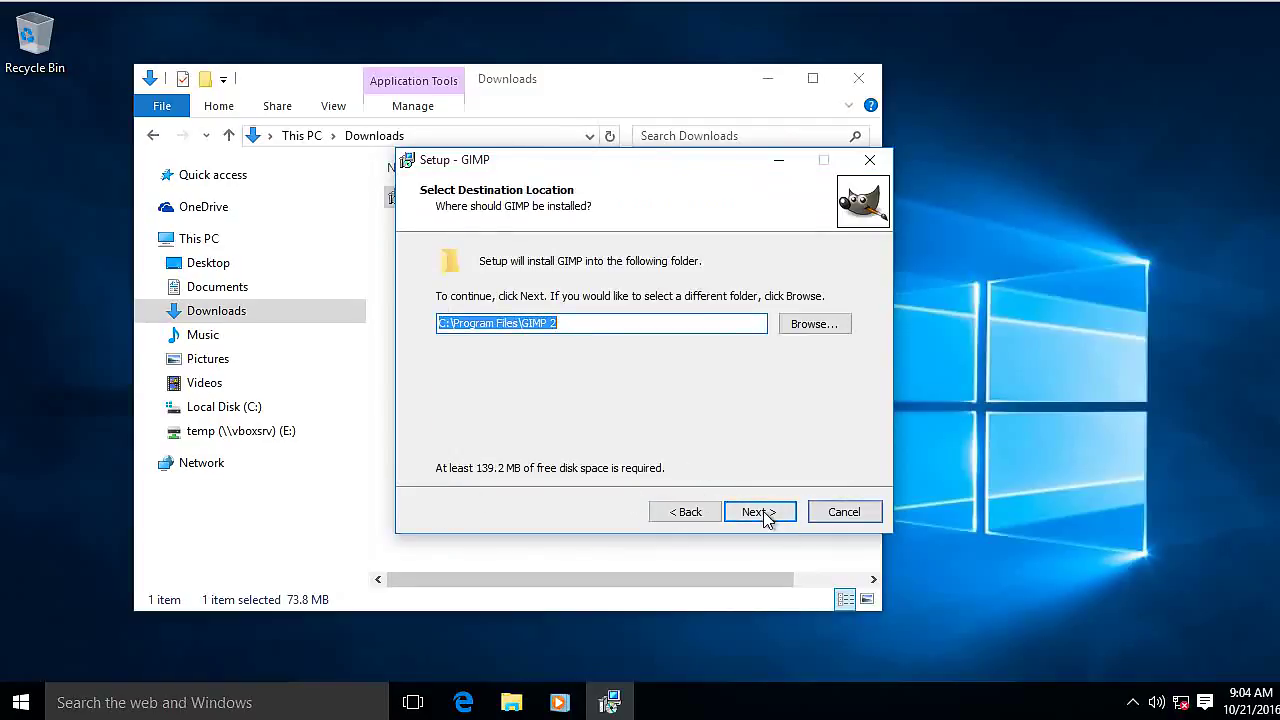
left_click(760, 512)
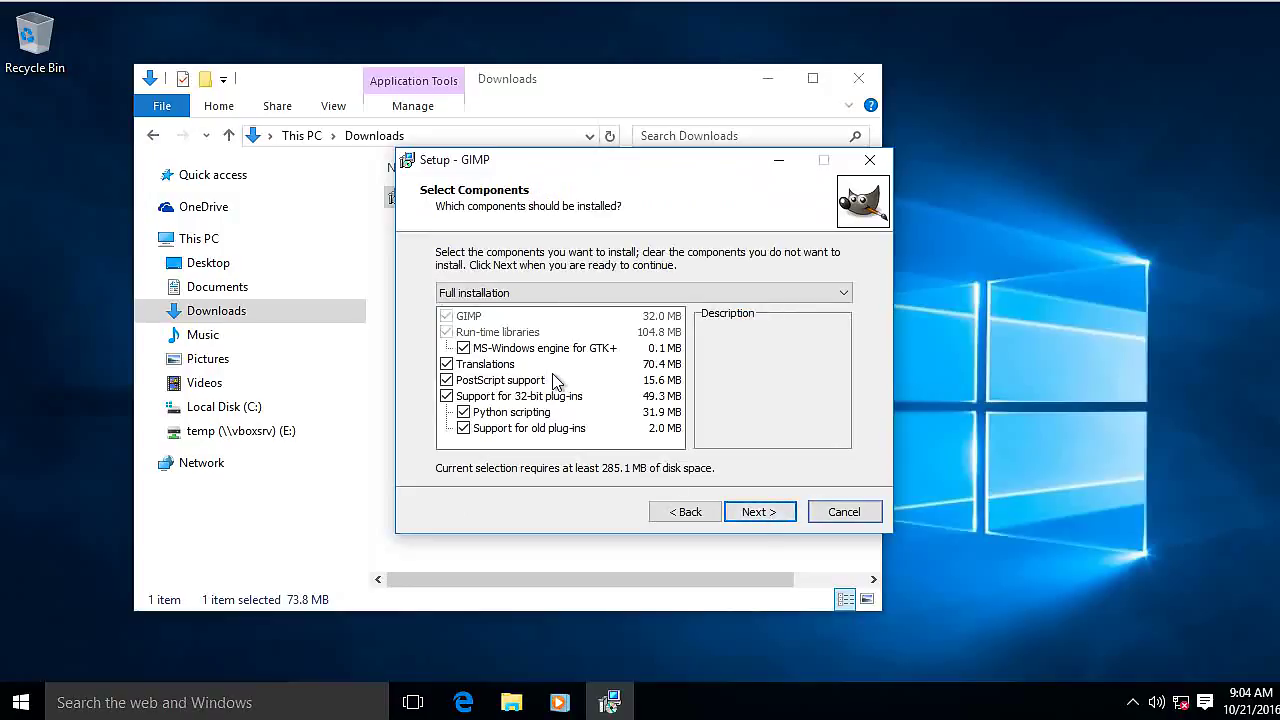
Keep every component selected, including Translations, on Select Components.
mouse_move(546, 352)
left_mouse_down()
mouse_move(414, 359)
mouse_move(446, 387)
mouse_move(531, 360)
left_mouse_up()
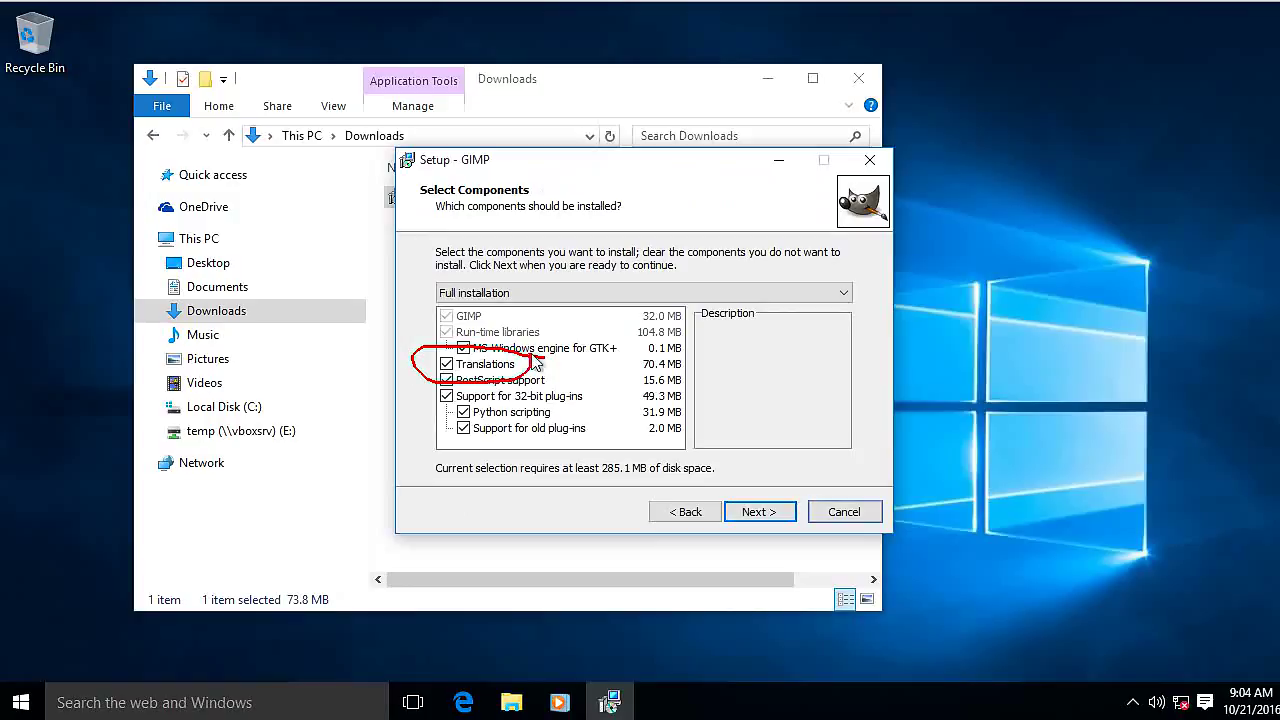
left_click(446, 364)
left_click(446, 364)
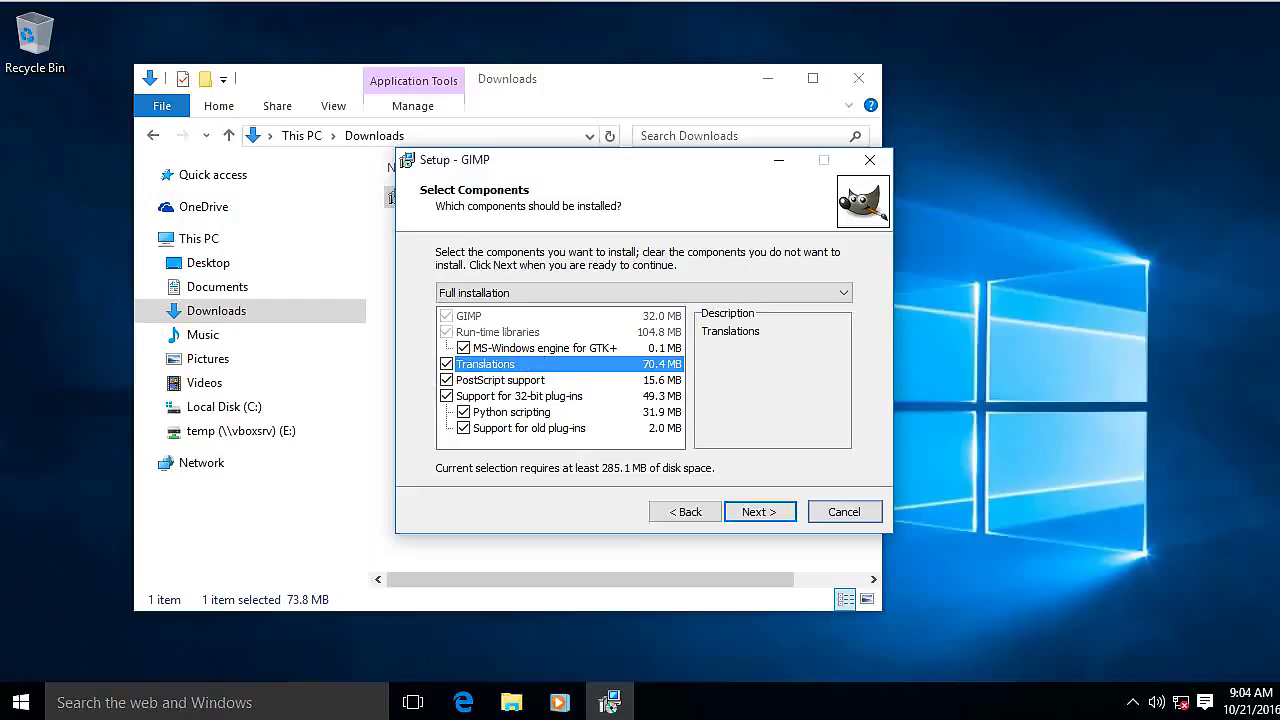
left_click(755, 511)
Associate JPEG and PNG images with GIMP in addition to the default file types.
scroll(535, 320, "down", 2)
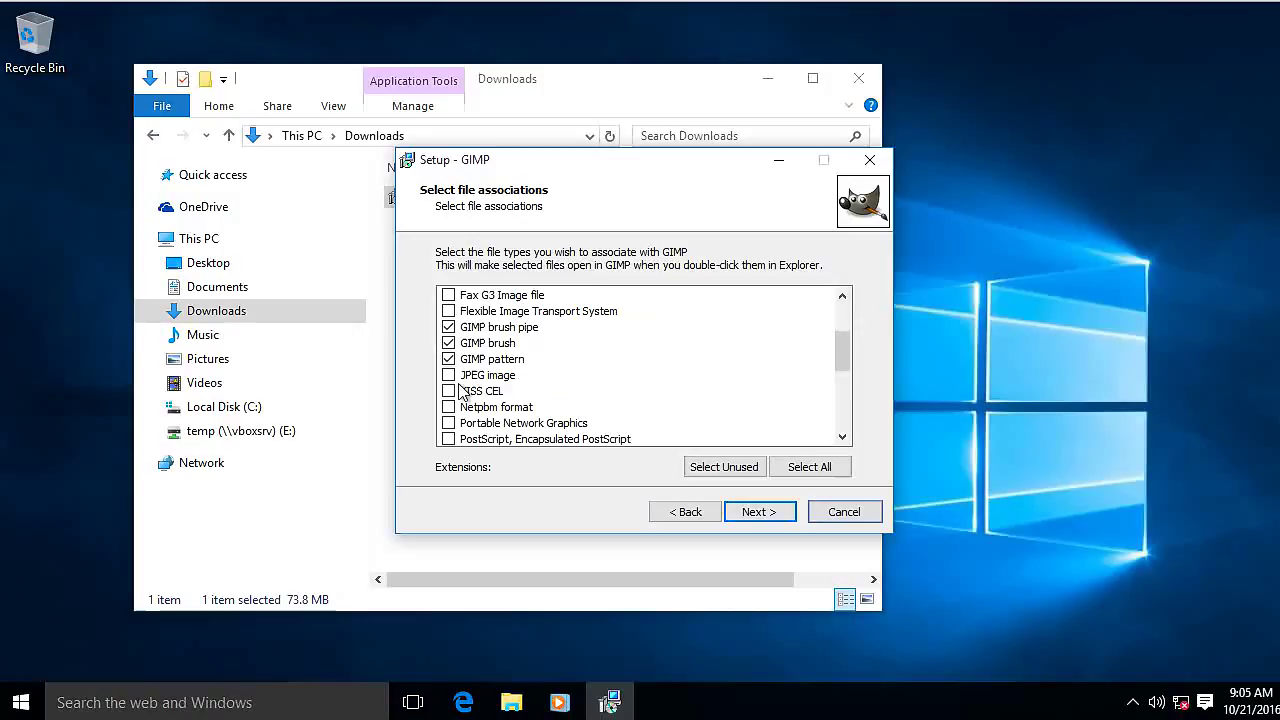
left_click(449, 376)
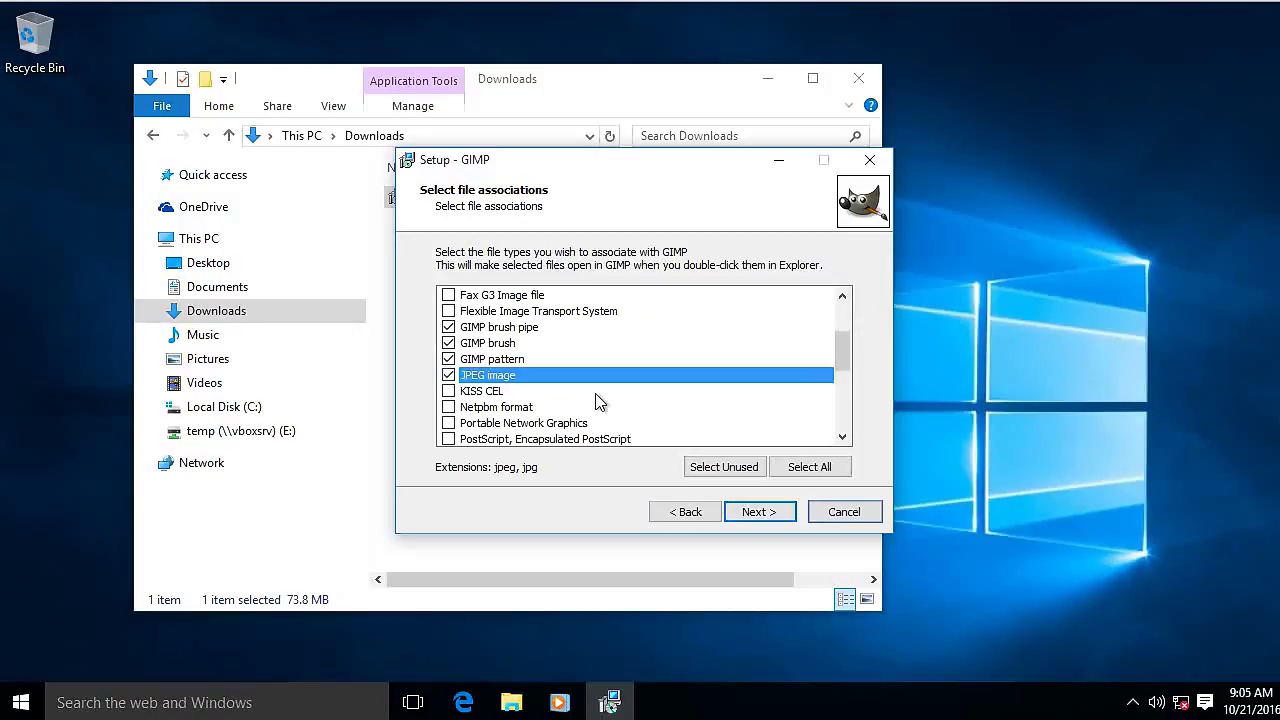
left_click(449, 424)
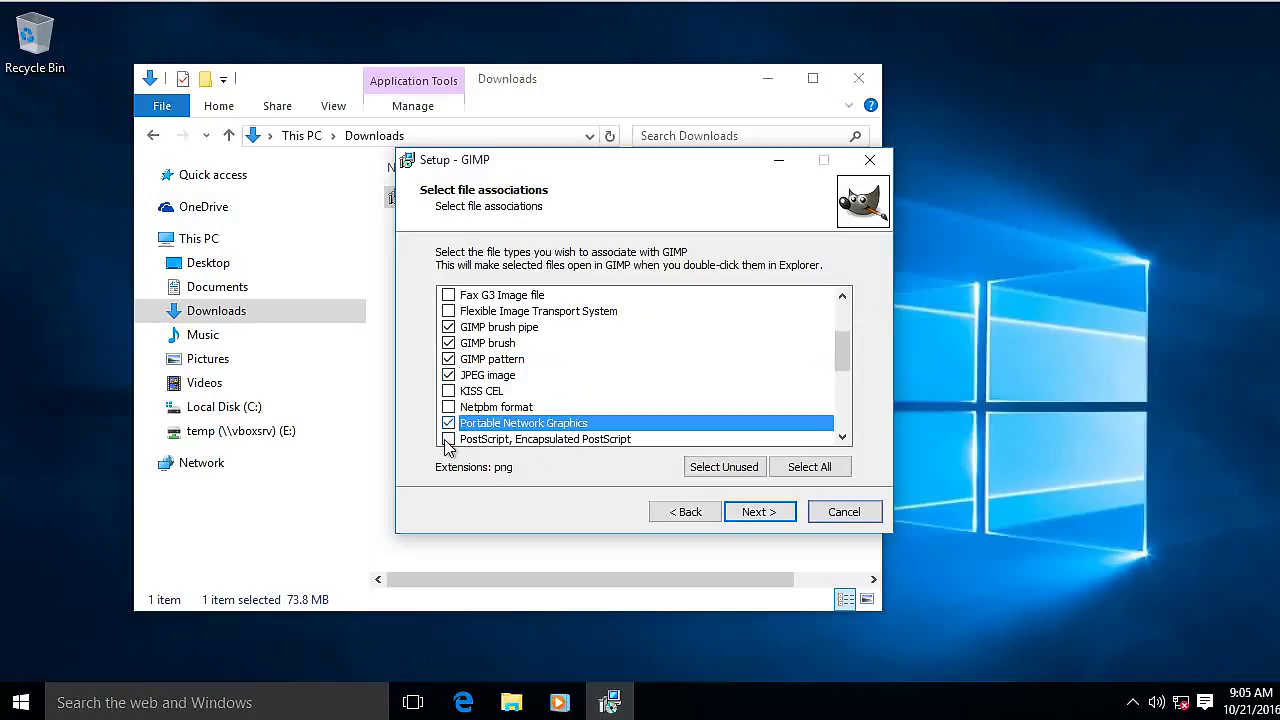
left_click(760, 515)
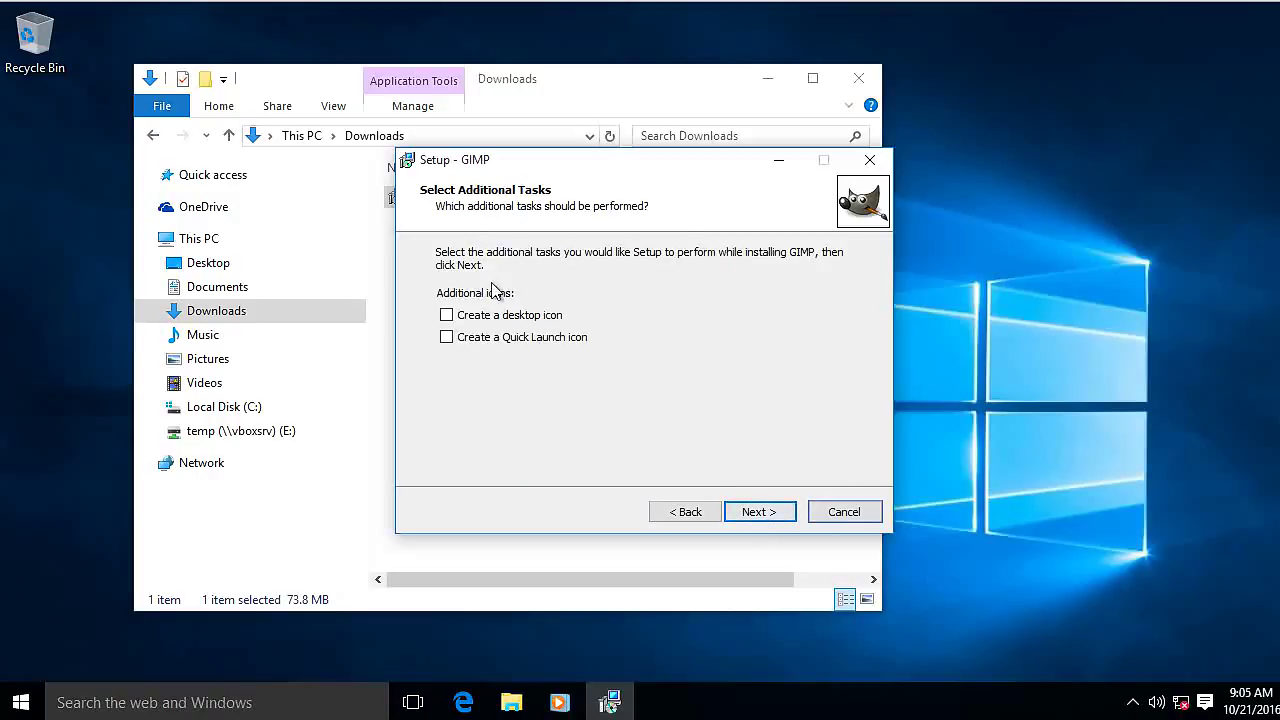
Tick 'Create a desktop icon' and start the installation.
left_click(447, 316)
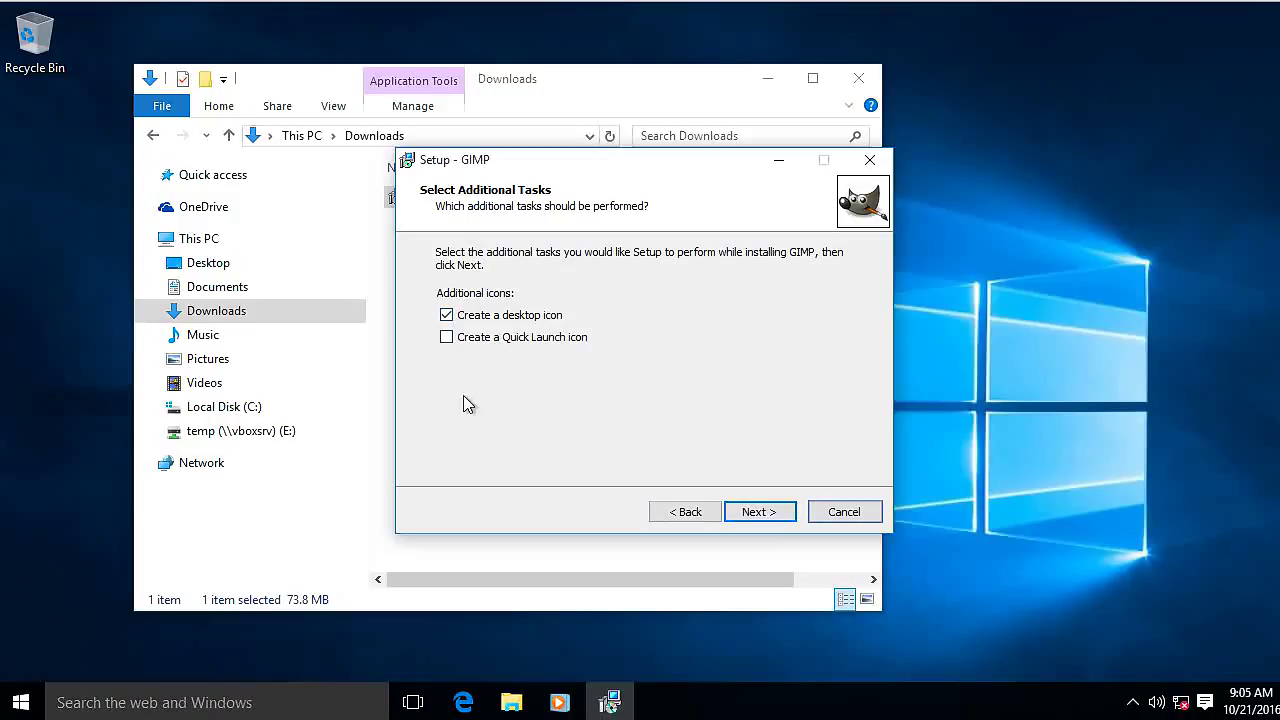
left_click(760, 512)
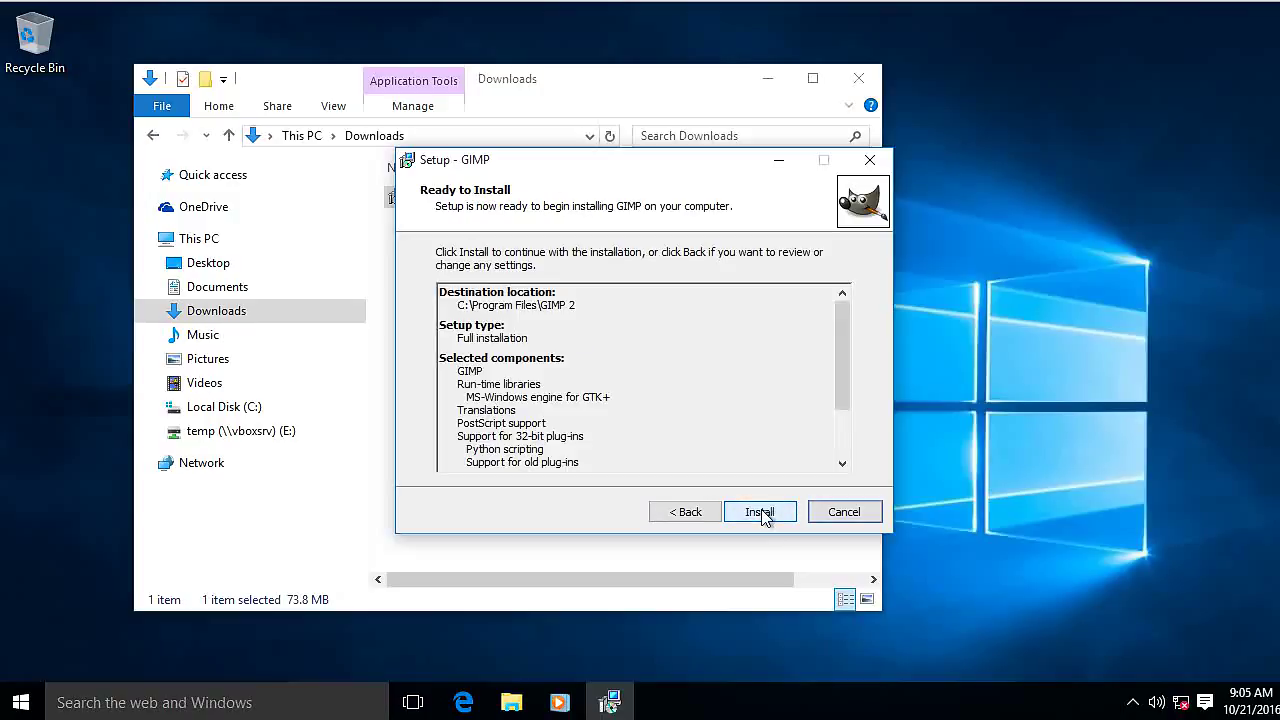
left_click(760, 512)
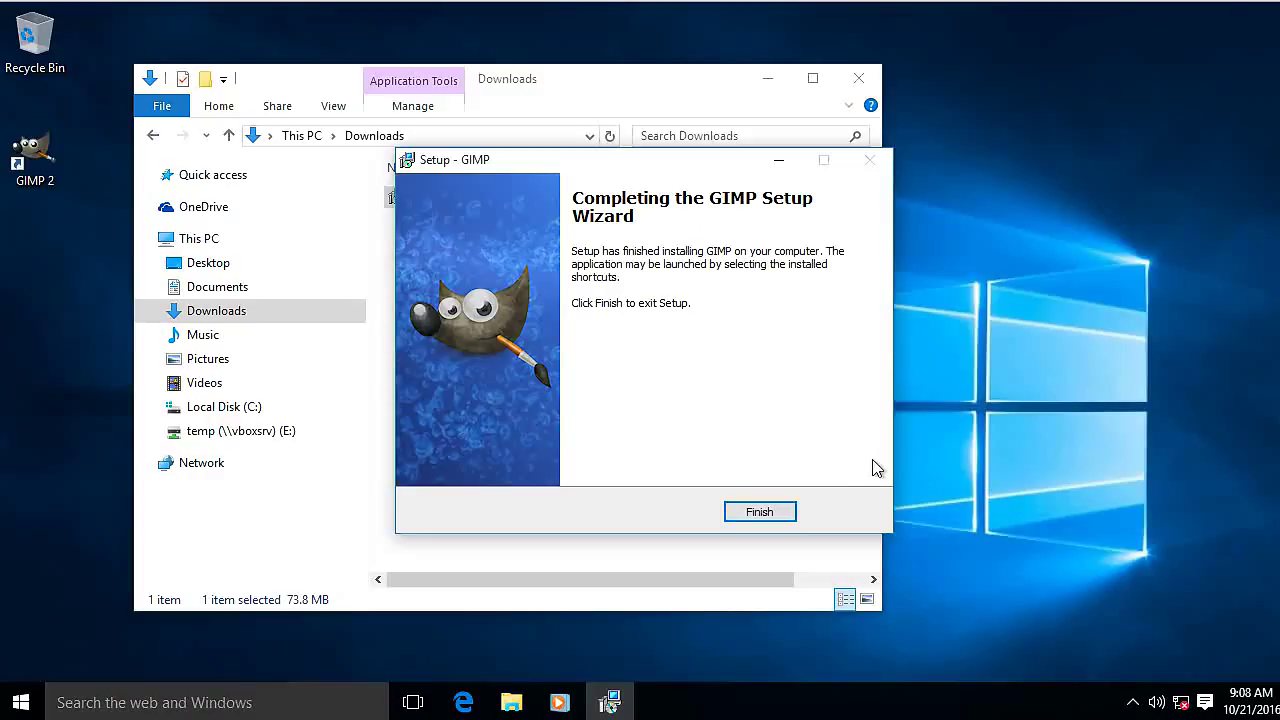
Finish the installer, close Downloads, and find GIMP 2 in the Start menu's All apps list.
left_click(759, 512)
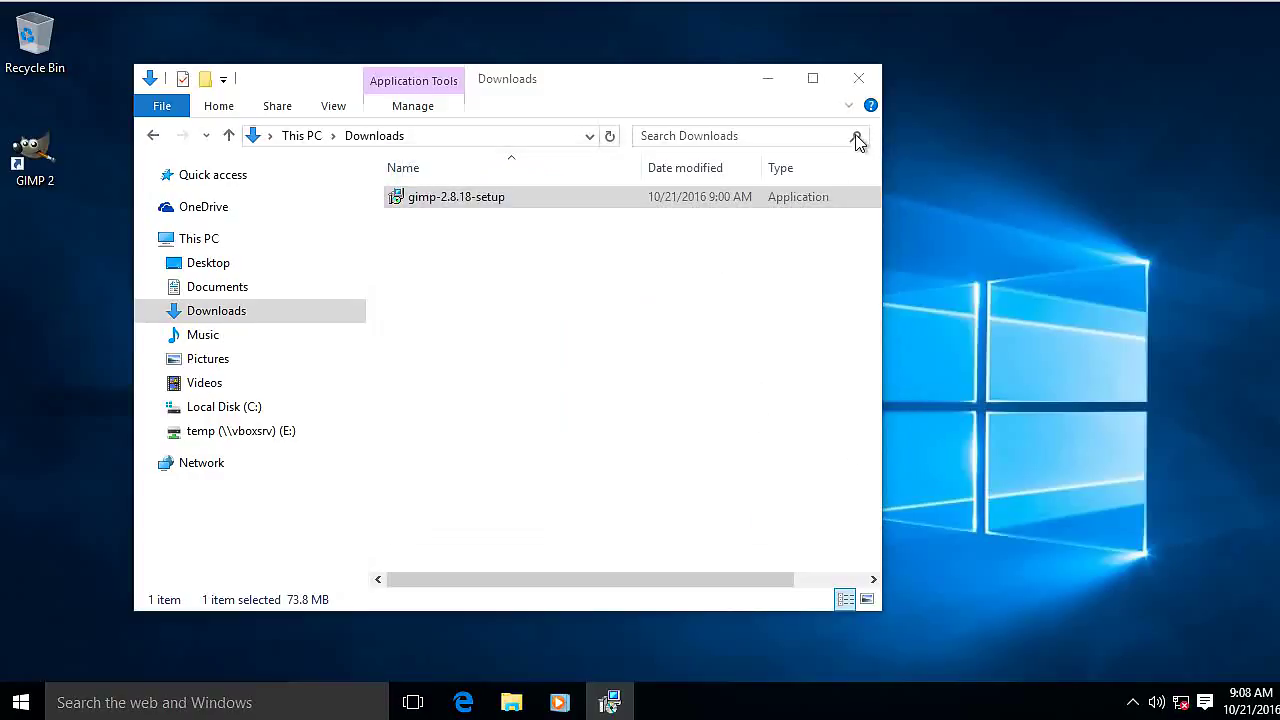
left_click(857, 80)
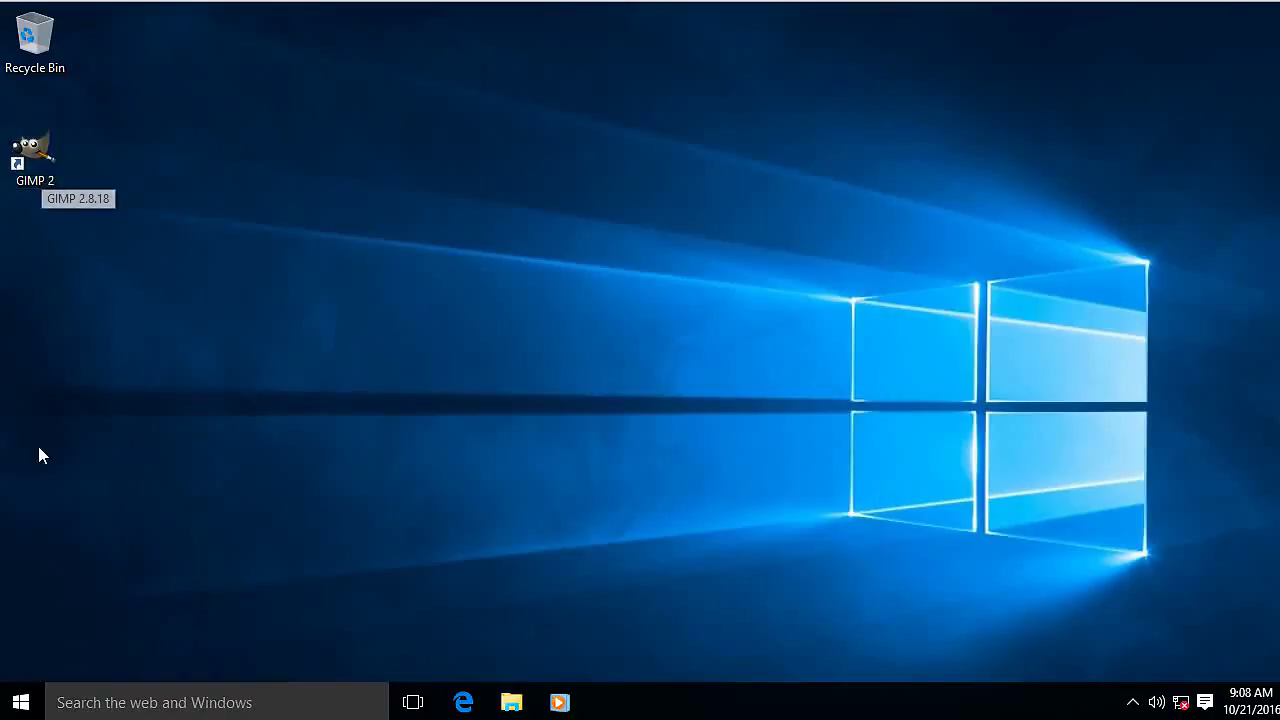
left_click(20, 703)
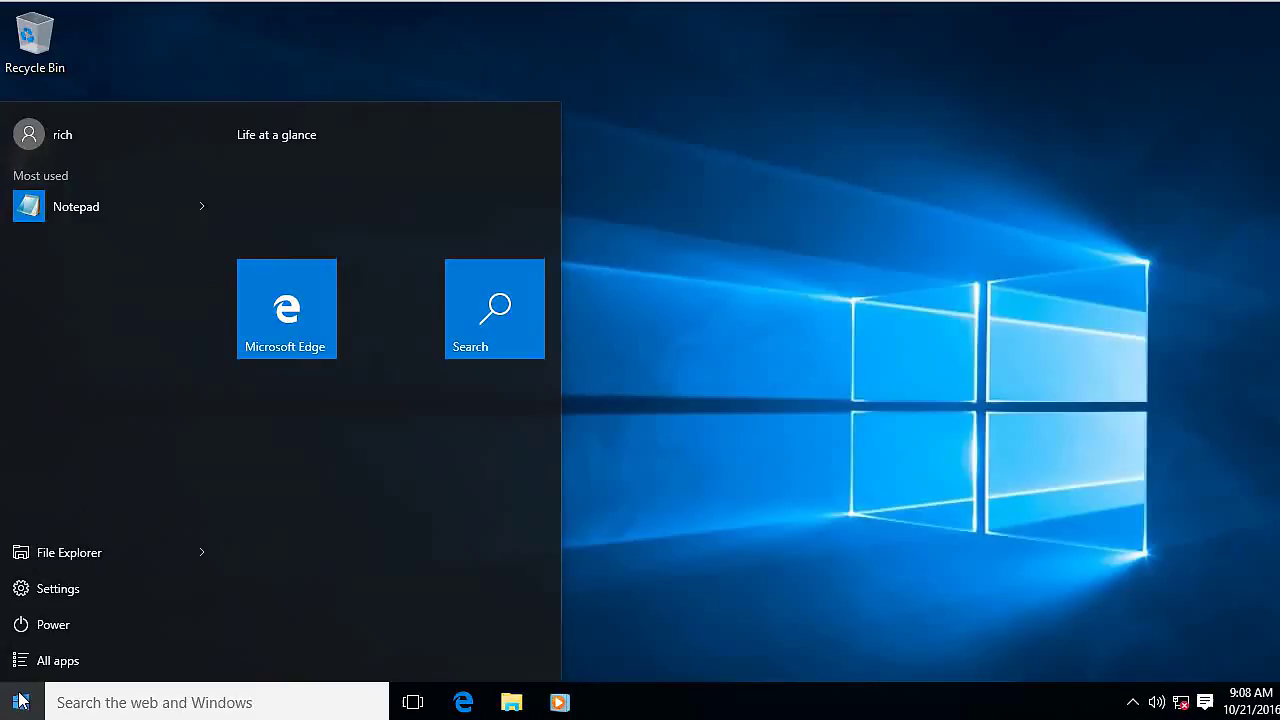
left_click(58, 660)
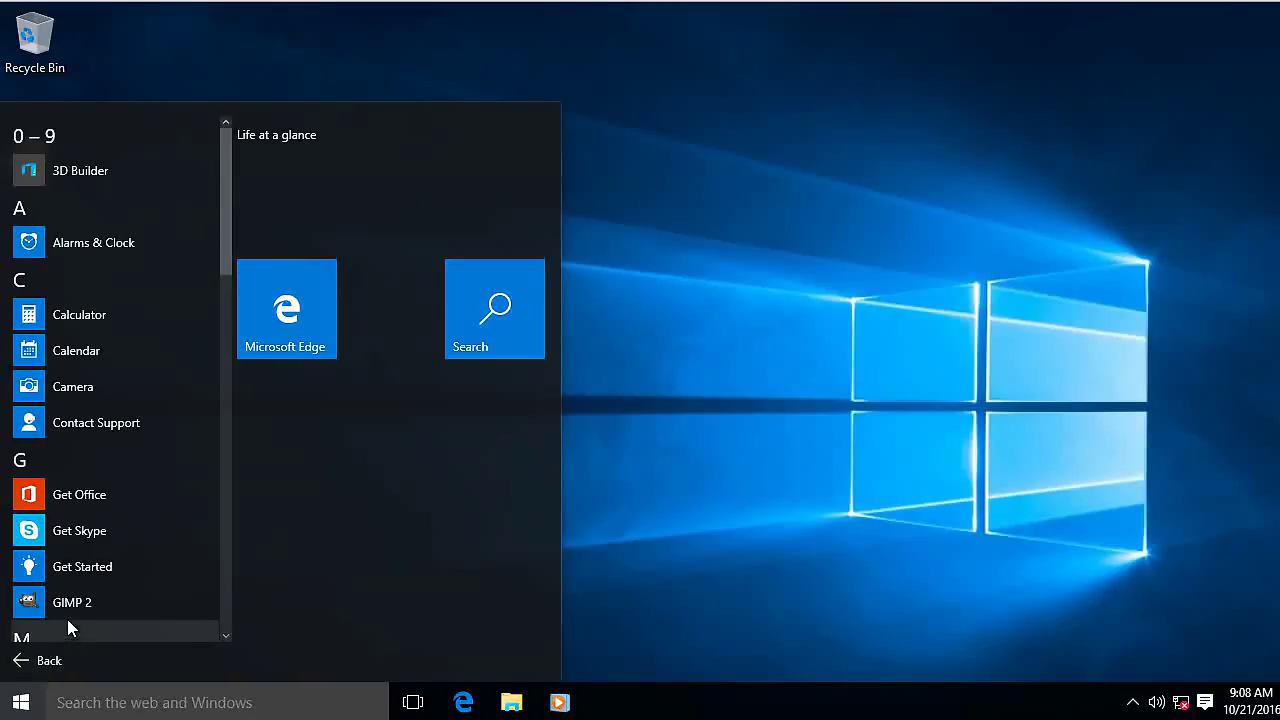
scroll(84, 570, "down", 5)
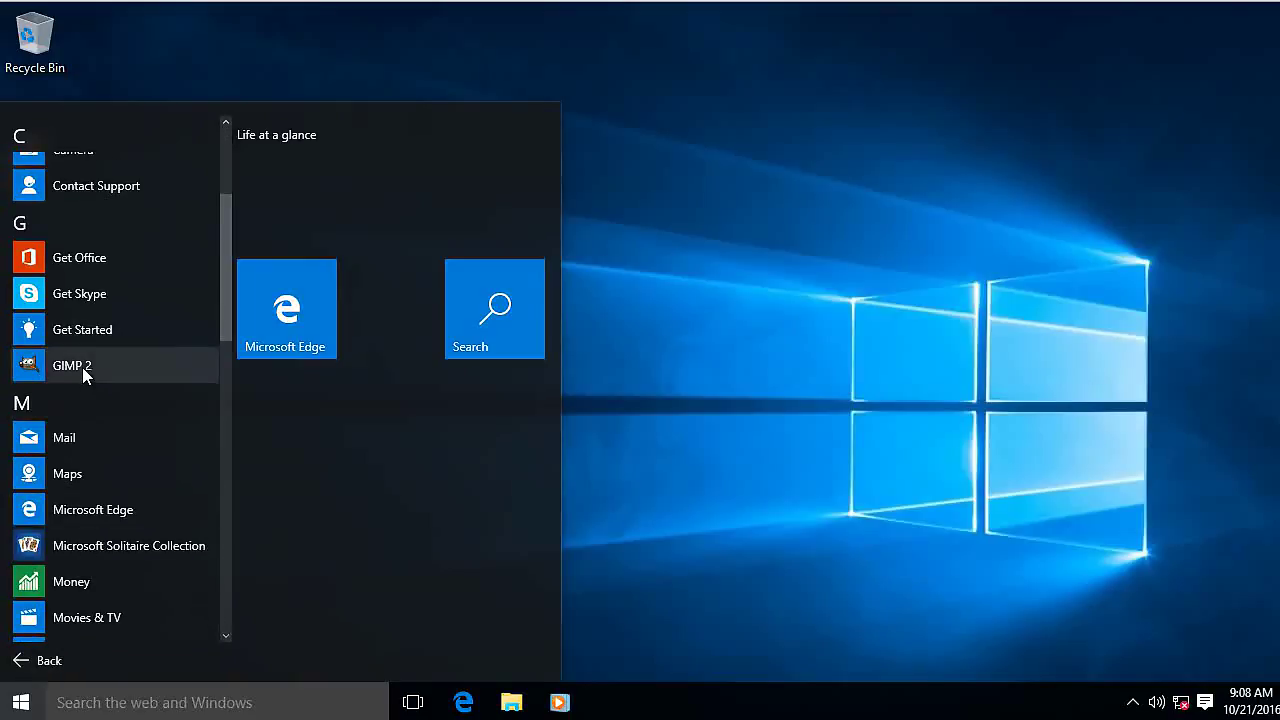
Dismiss the Start menu and launch GIMP from the GIMP 2 desktop shortcut.
left_click_drag(636, 370, 633, 372)
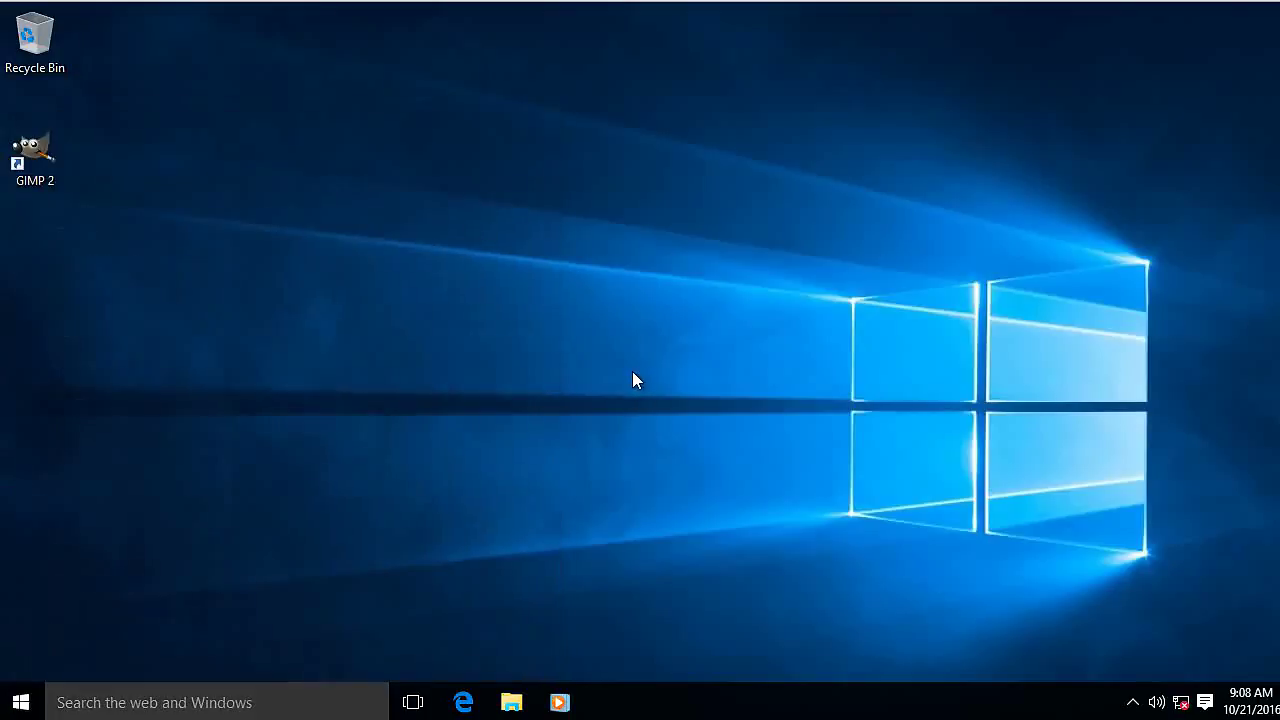
right_click(49, 172)
left_click(97, 185)
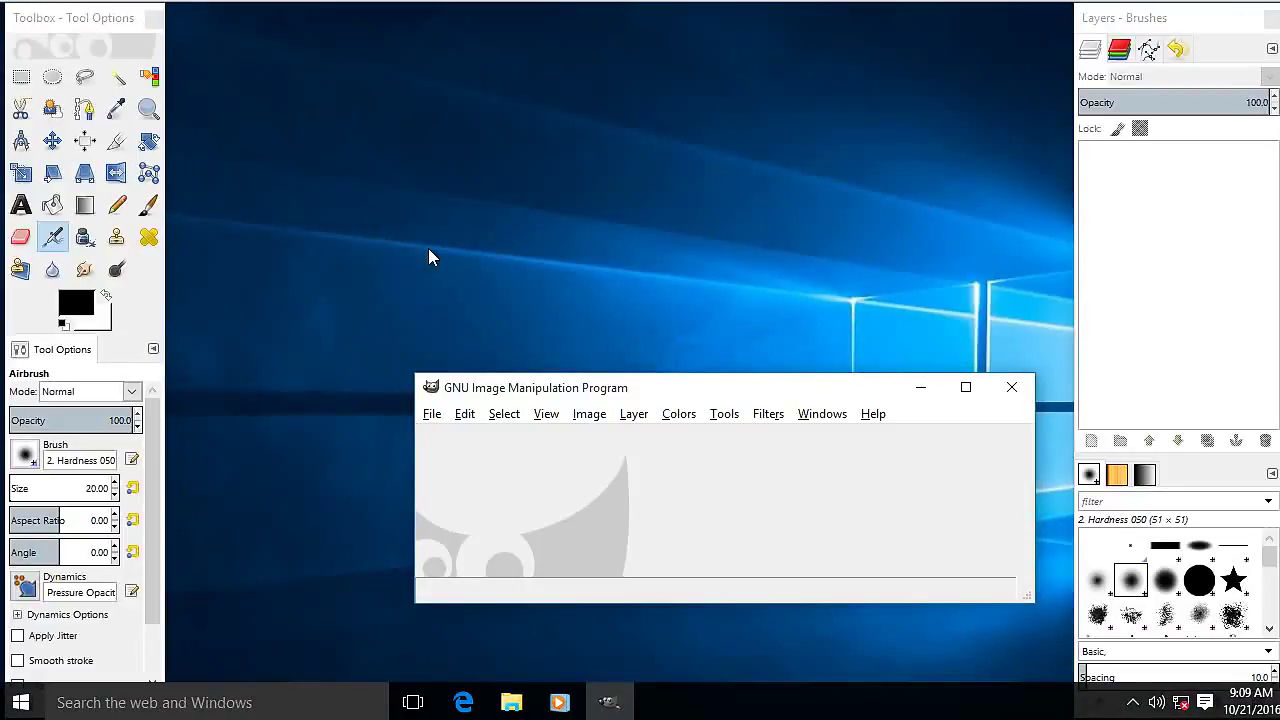
Turn on Single-Window Mode from the Windows menu.
left_click_drag(694, 387, 631, 89)
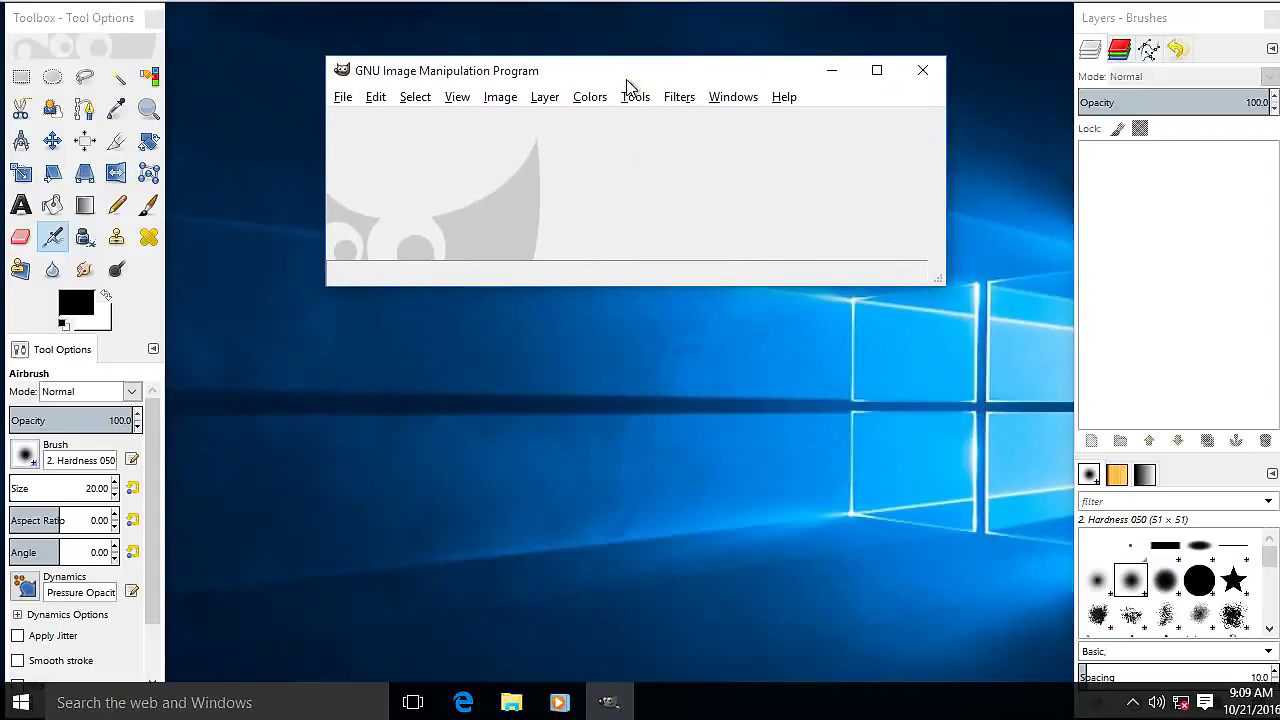
left_click(735, 100)
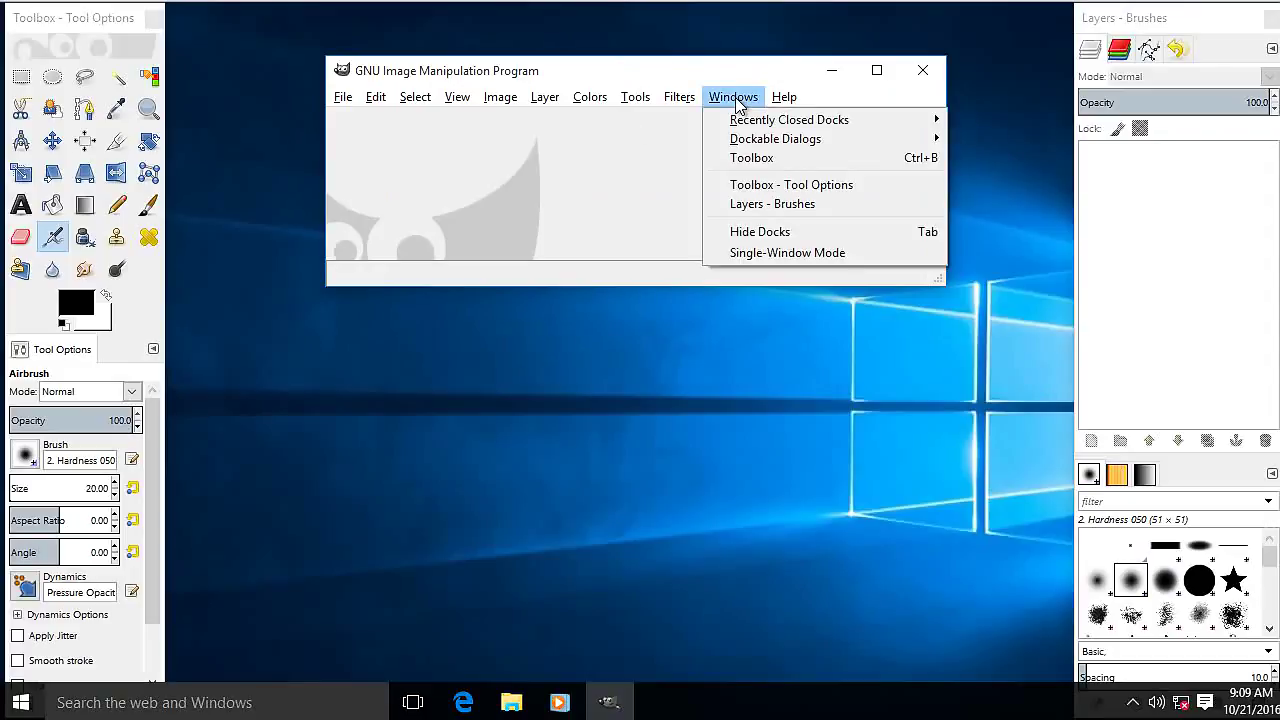
left_click(742, 255)
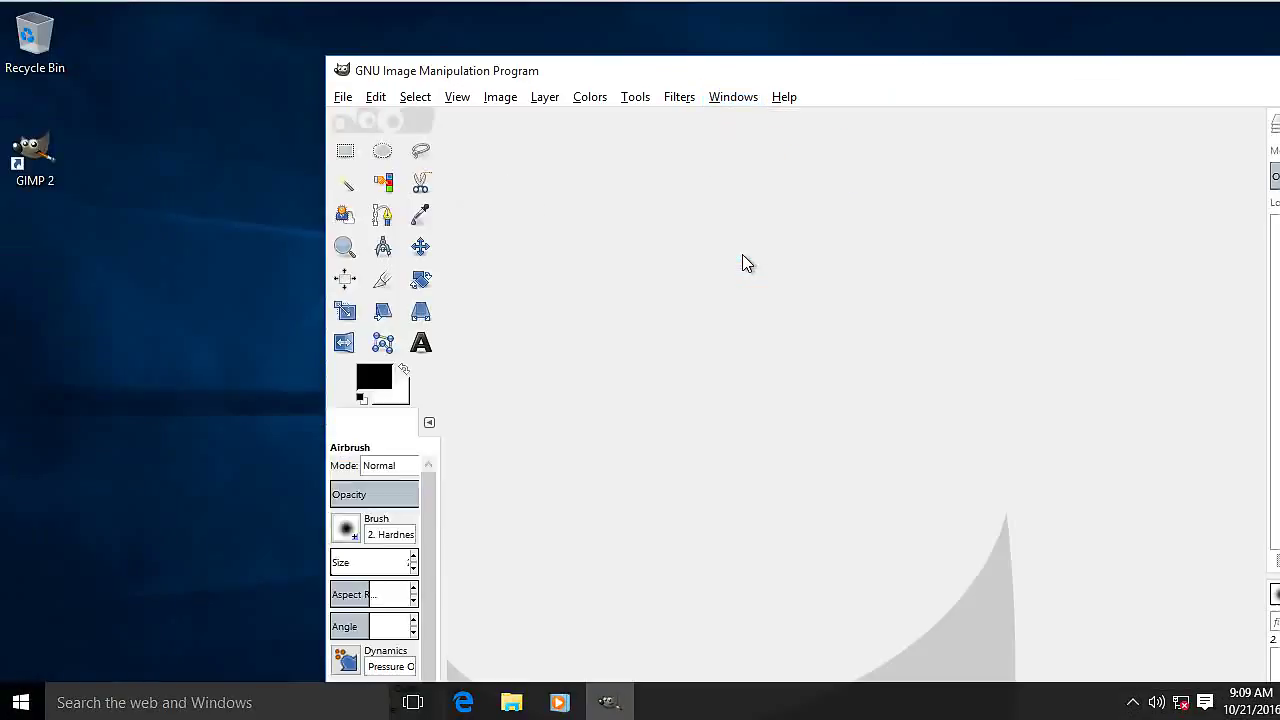
Shrink and reposition the combined GIMP window so it fits fully on screen.
left_click_drag(766, 80, 523, 49)
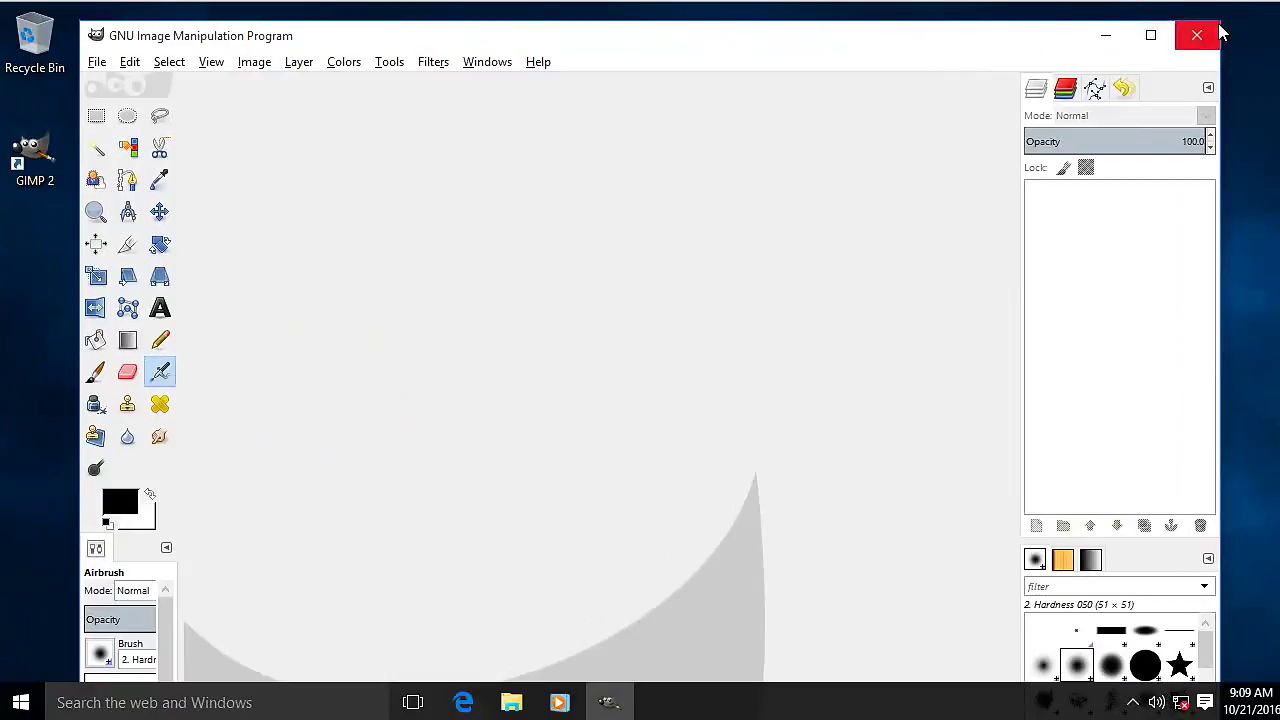
left_click_drag(1219, 22, 1193, 130)
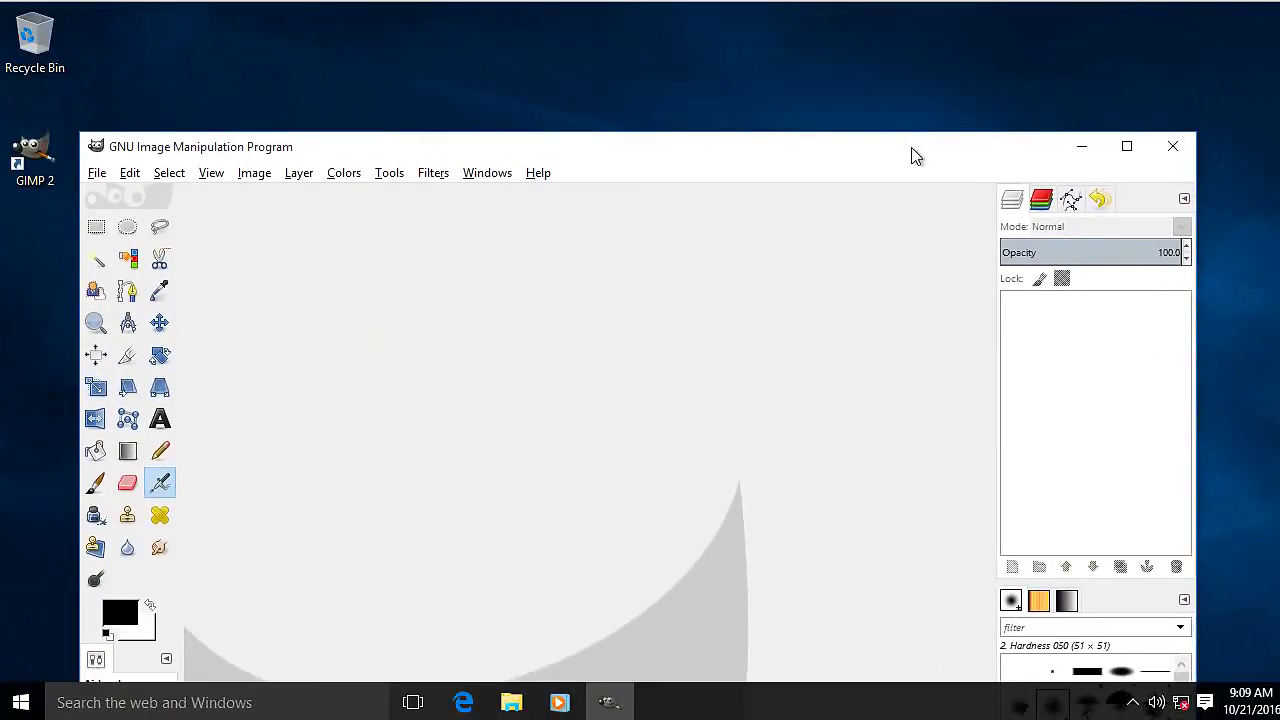
left_click_drag(914, 150, 939, 55)
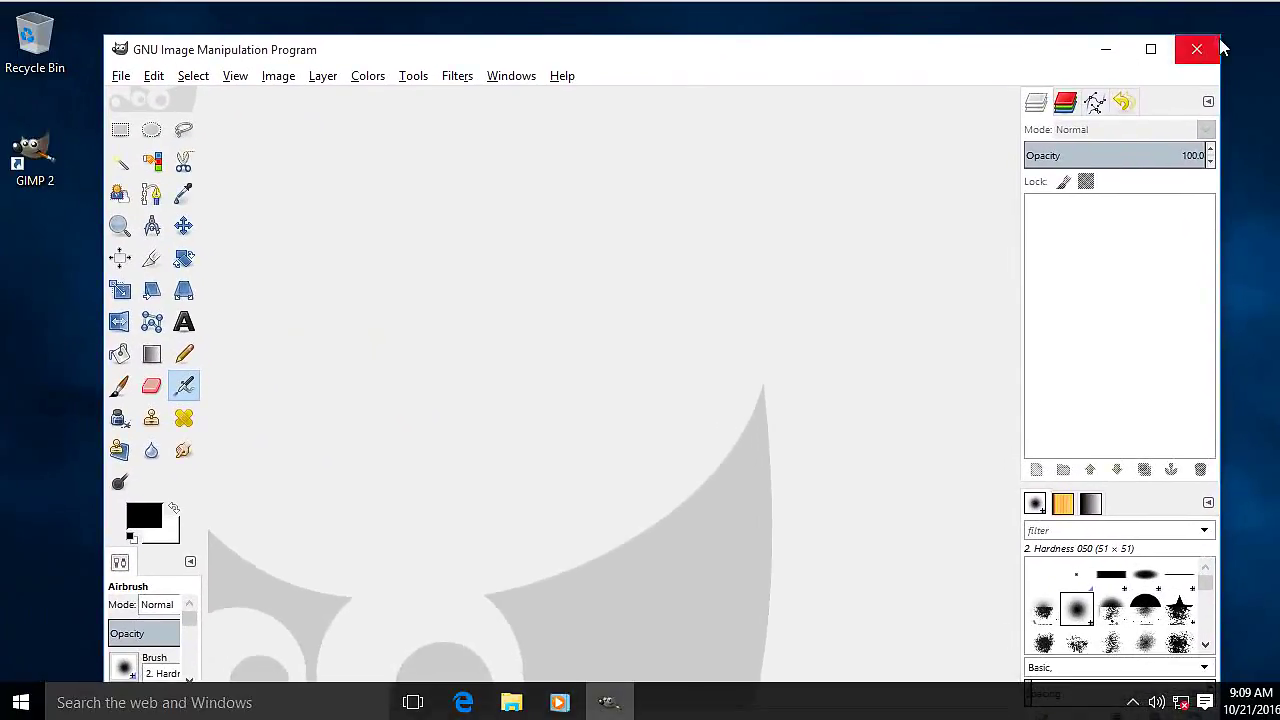
left_click_drag(1219, 38, 1205, 119)
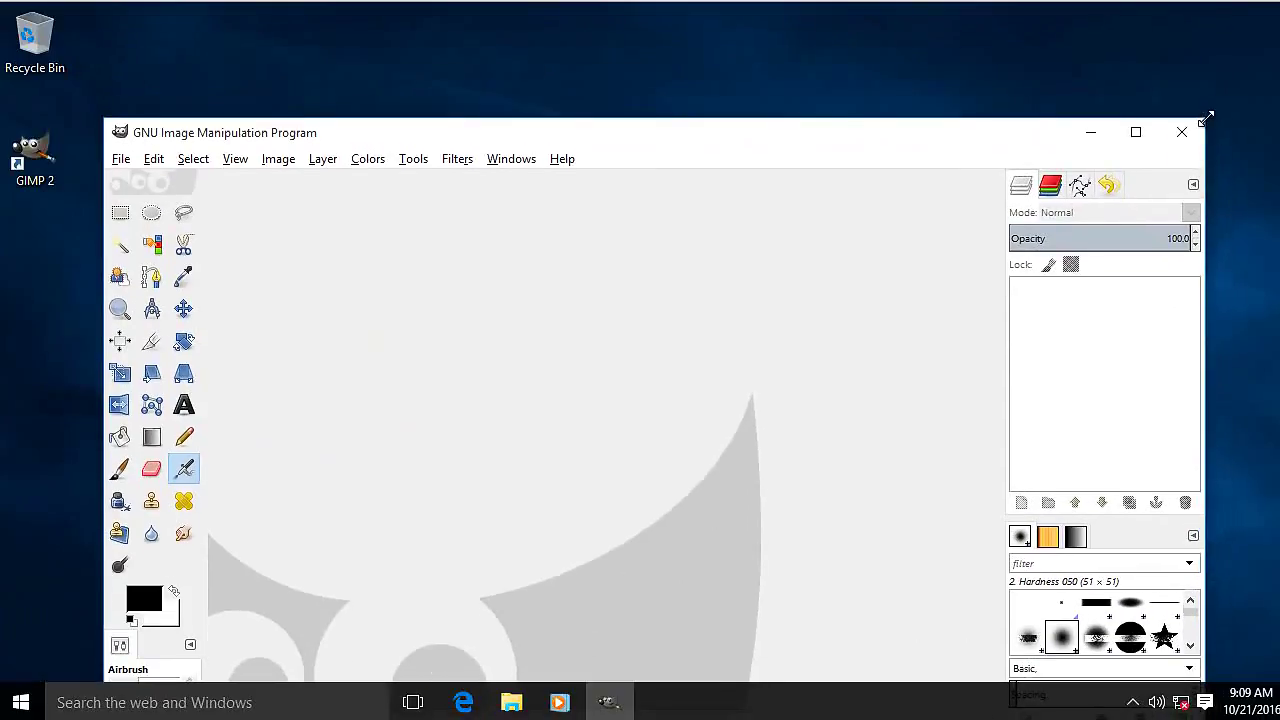
left_click_drag(914, 137, 909, 45)
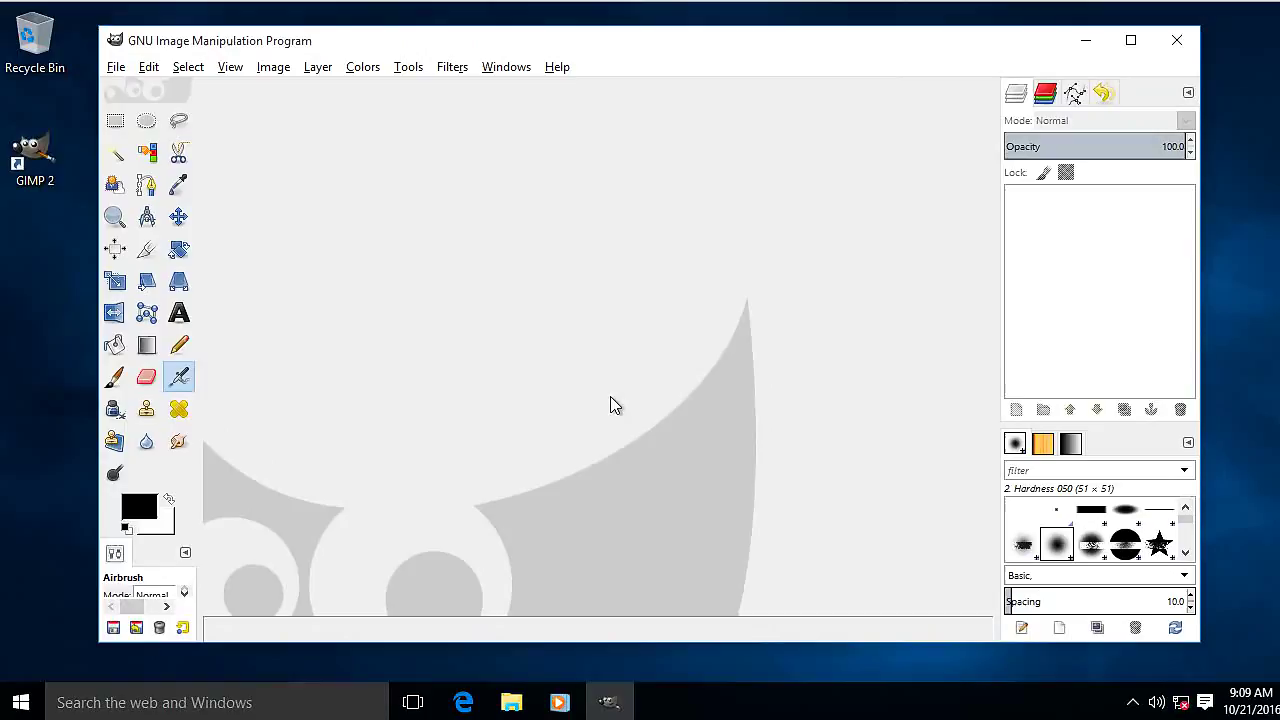